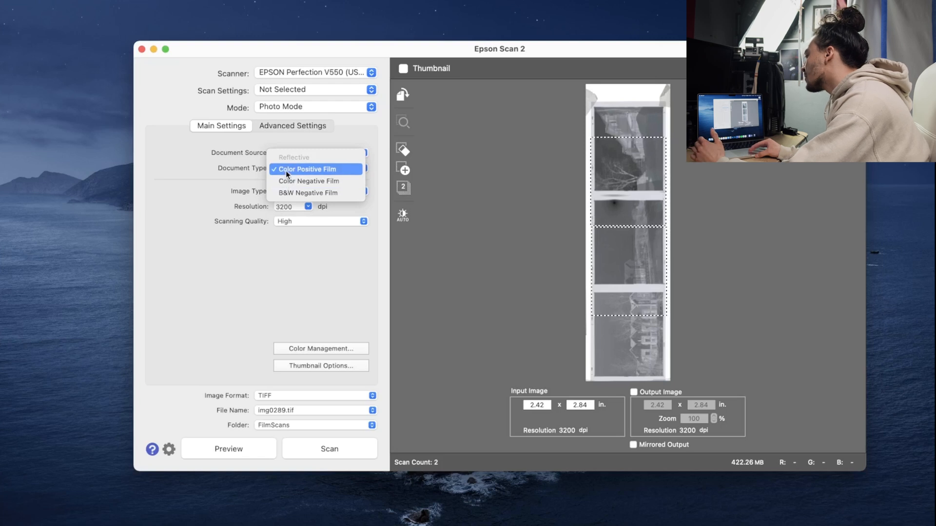
Check the document type, image type, resolution and scanning quality options, keeping Color Positive Film, 48-bit Color, 3200 dpi and High.
left_click(286, 171)
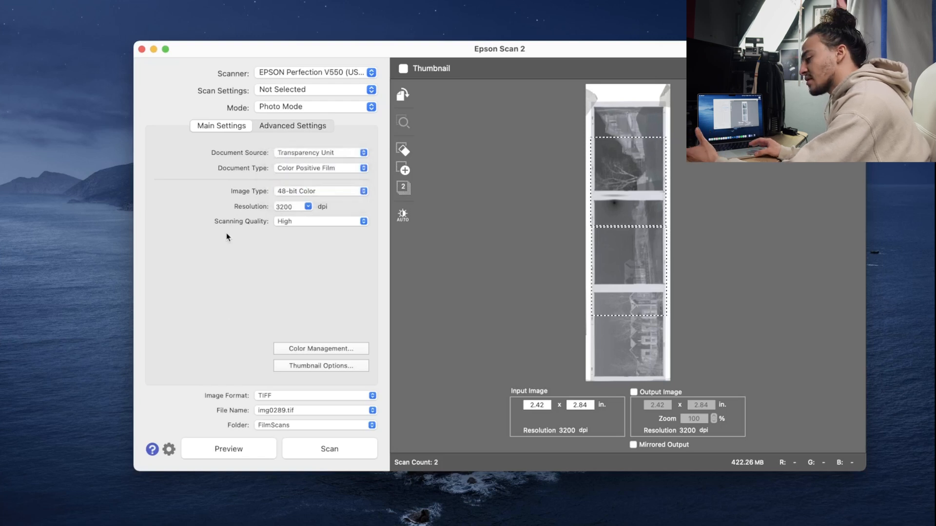
left_click(302, 191)
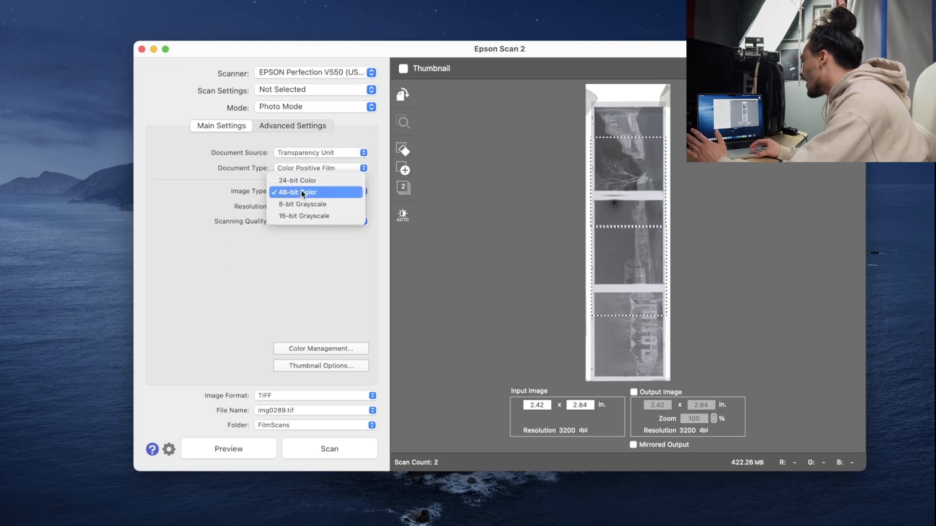
left_click(198, 192)
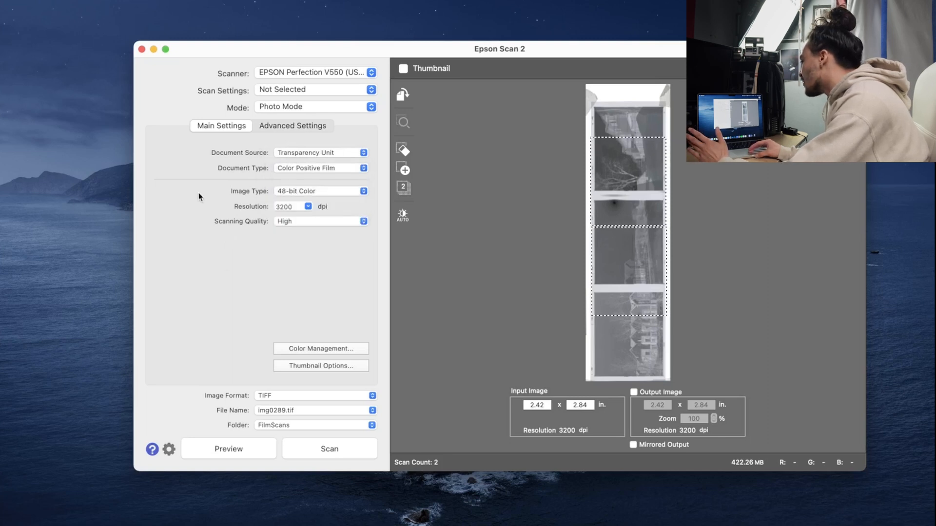
left_click(308, 207)
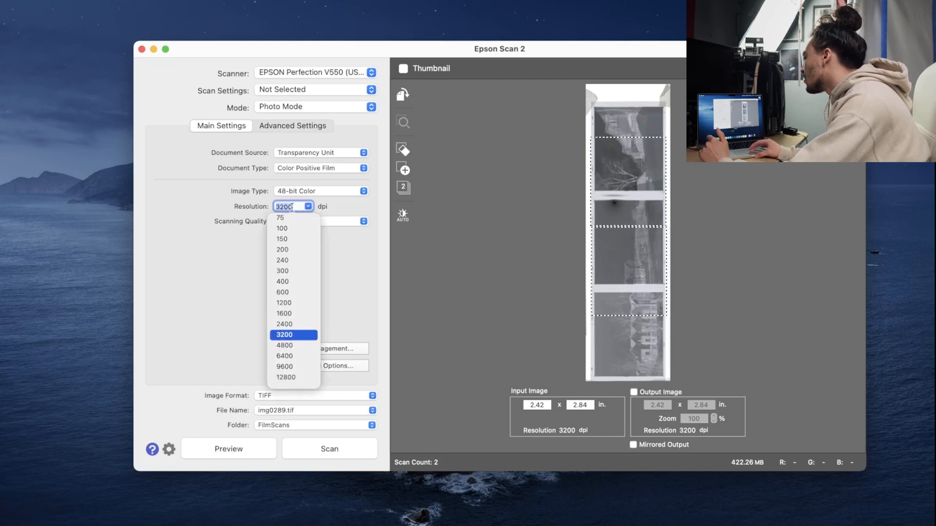
left_click(194, 297)
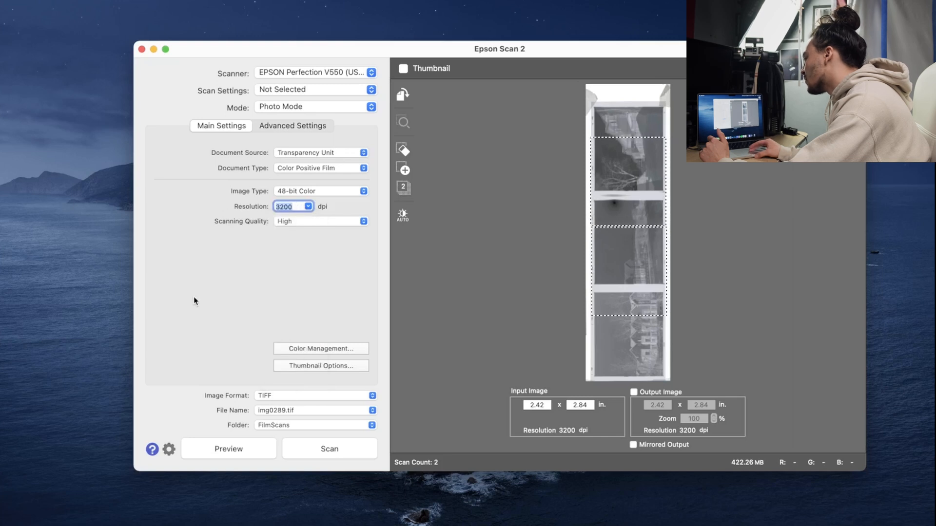
left_click(344, 220)
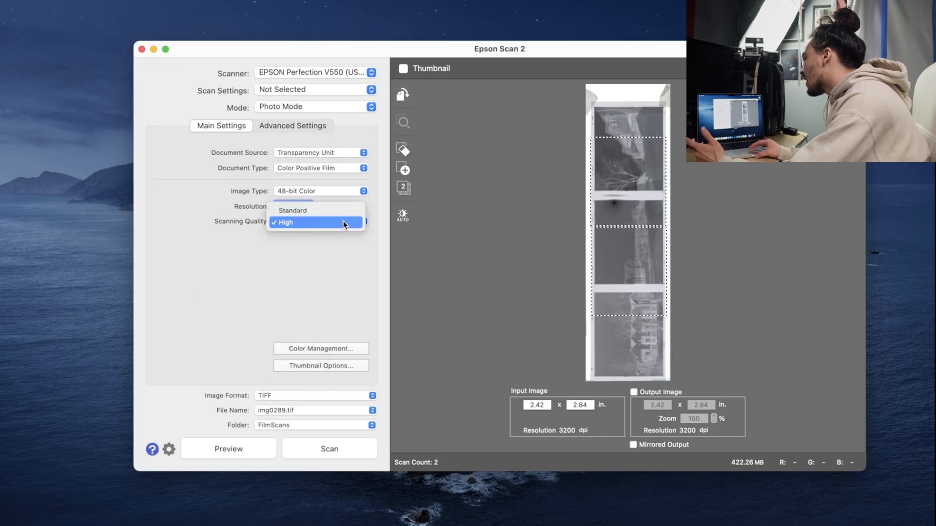
left_click(335, 242)
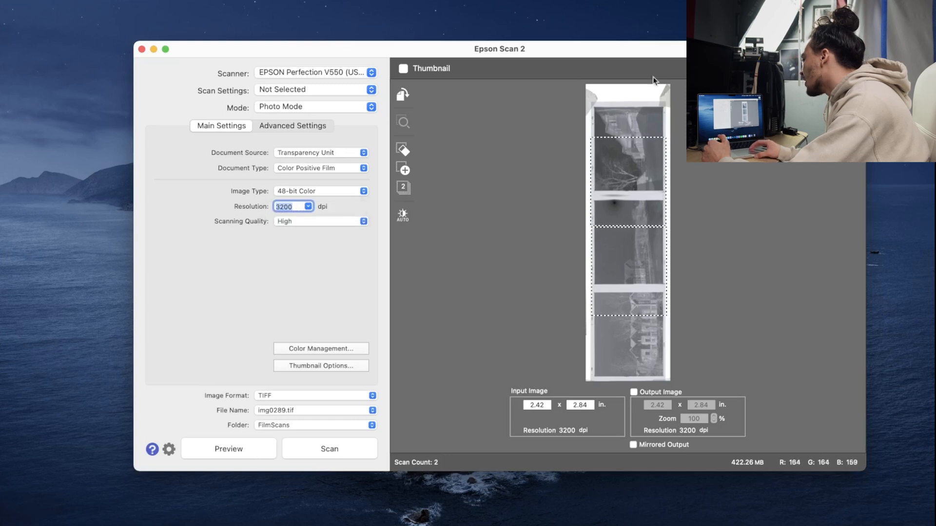
Rotate the film preview to landscape and fit a single 2.84 x 2.41 in. scan marquee around the row-houses frame.
left_click(404, 96)
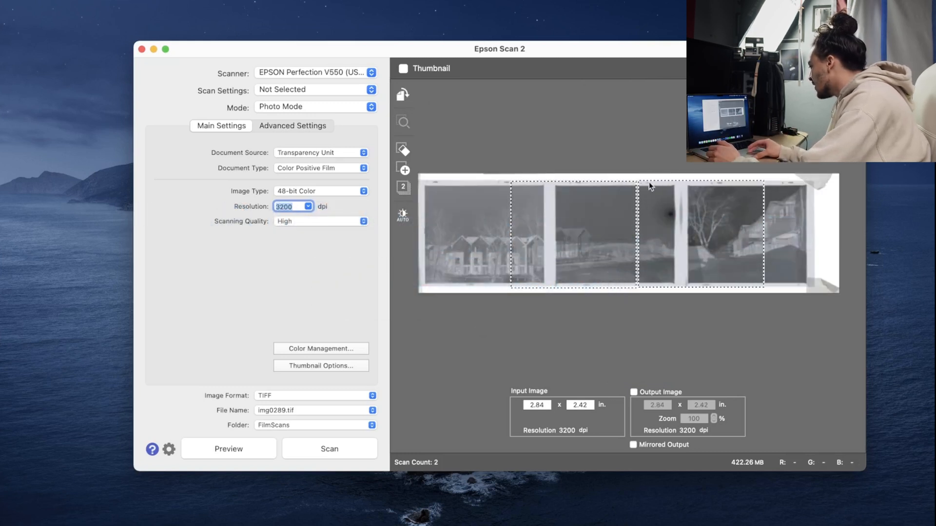
left_click_drag(538, 238, 510, 244)
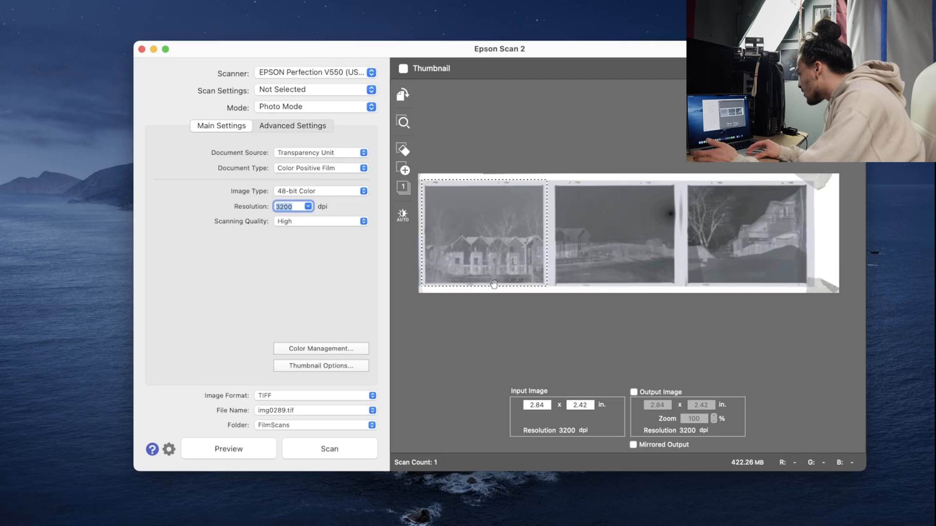
left_click_drag(493, 286, 493, 286)
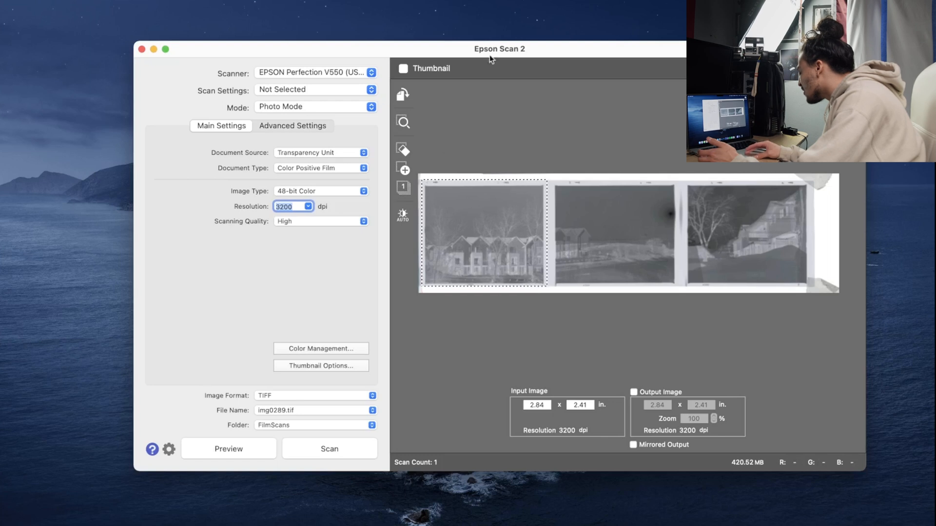
Duplicate the scan marquee twice and place the copies around the middle frame and the frame with the large tree.
left_click(404, 170)
left_click_drag(475, 227, 597, 221)
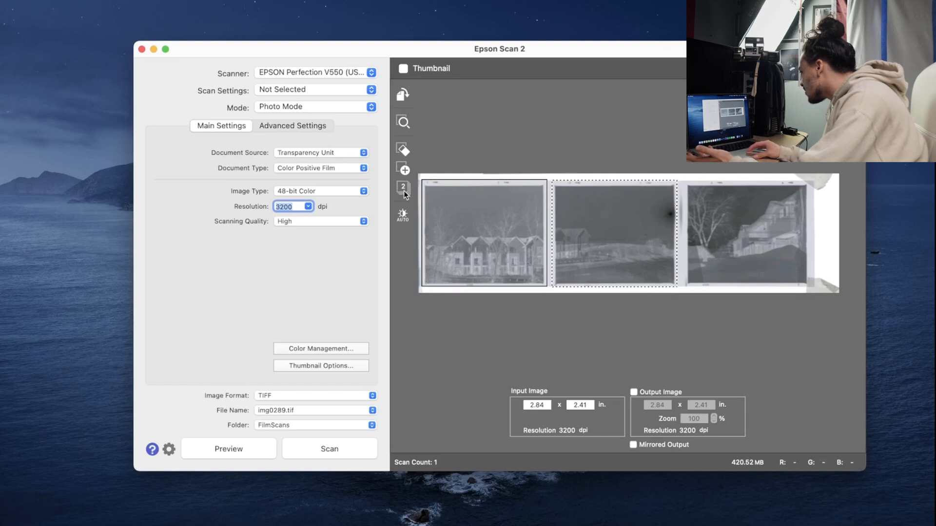
left_click(403, 169)
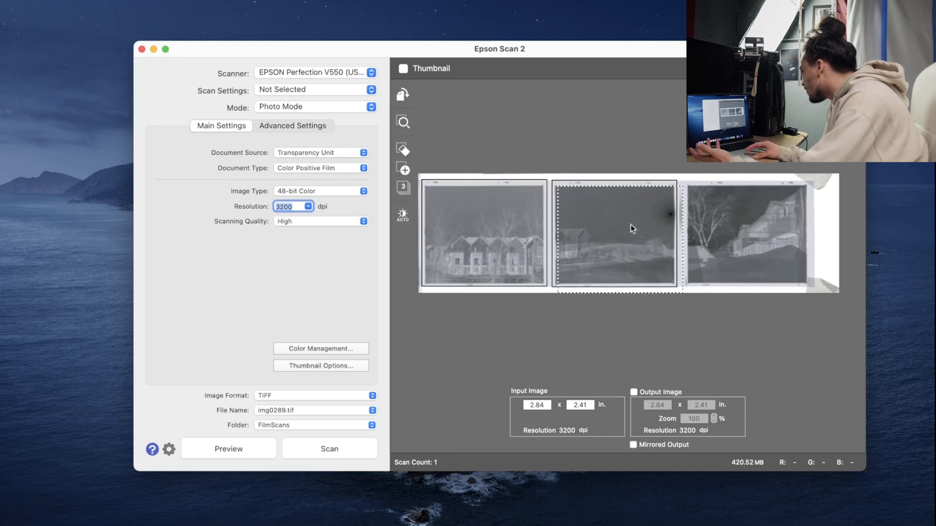
left_click_drag(633, 267, 758, 262)
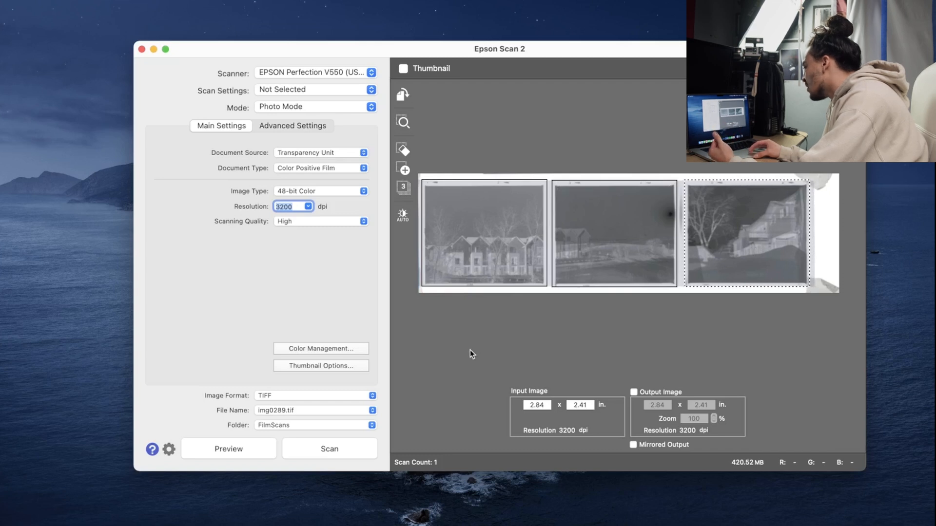
Select all three marquees and scan them as TIFF files into the FilmScans folder.
left_click(404, 190)
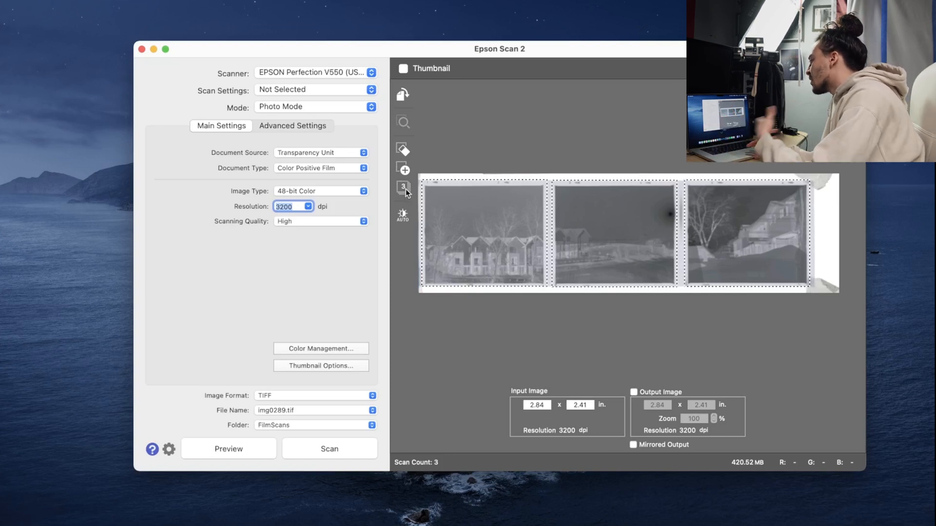
left_click(334, 455)
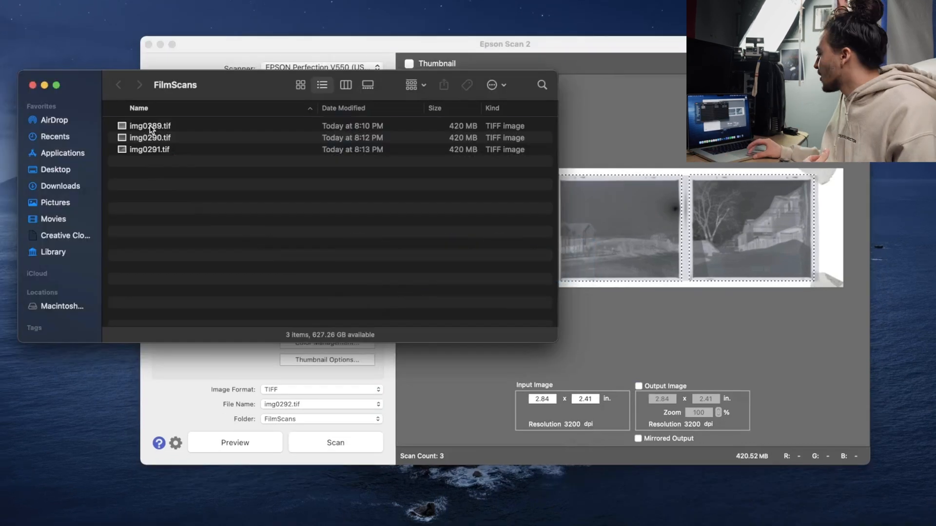
Preview the scanned files img0289.tif, img0290.tif and img0291.tif in the FilmScans folder.
left_click(150, 126)
key("space")
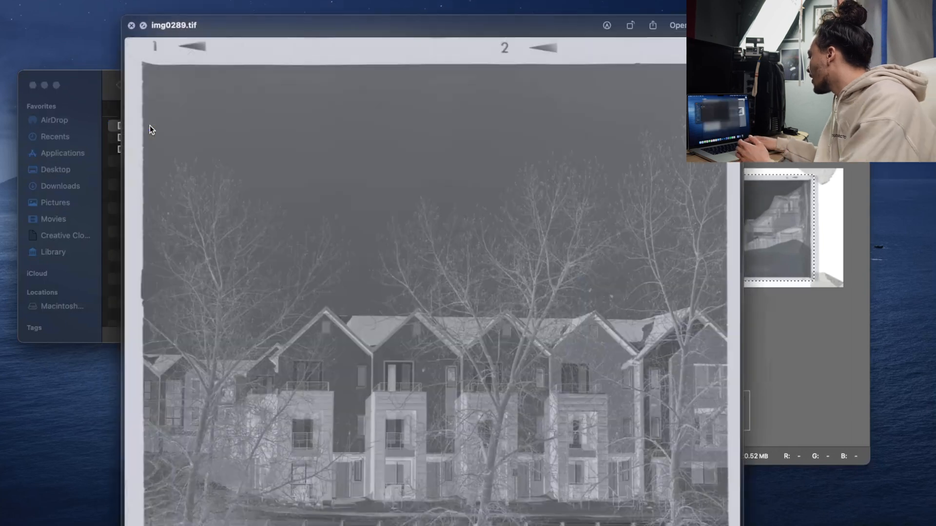
key("Down")
key("Down")
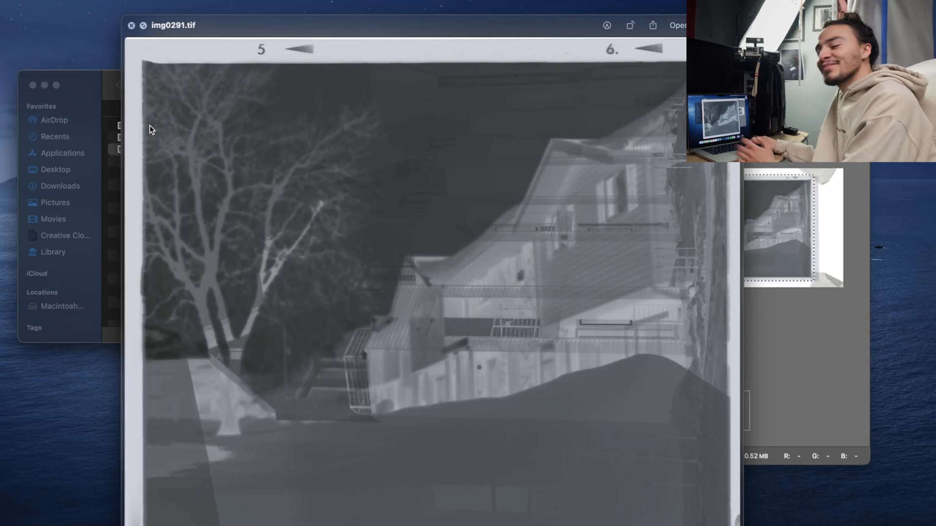
key("space")
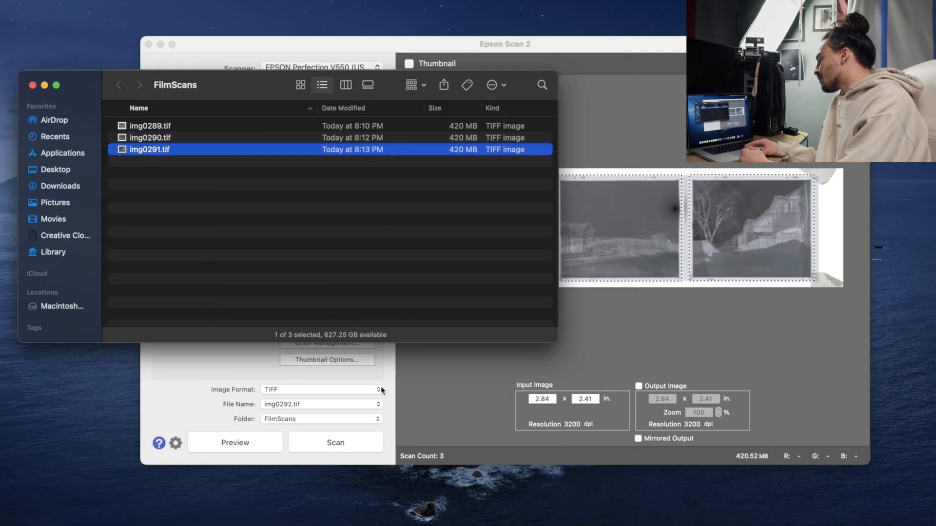
Import img0289.tif, img0290.tif and img0291.tif from the FilmScans folder into the Lightroom Classic catalog.
key("super+a")
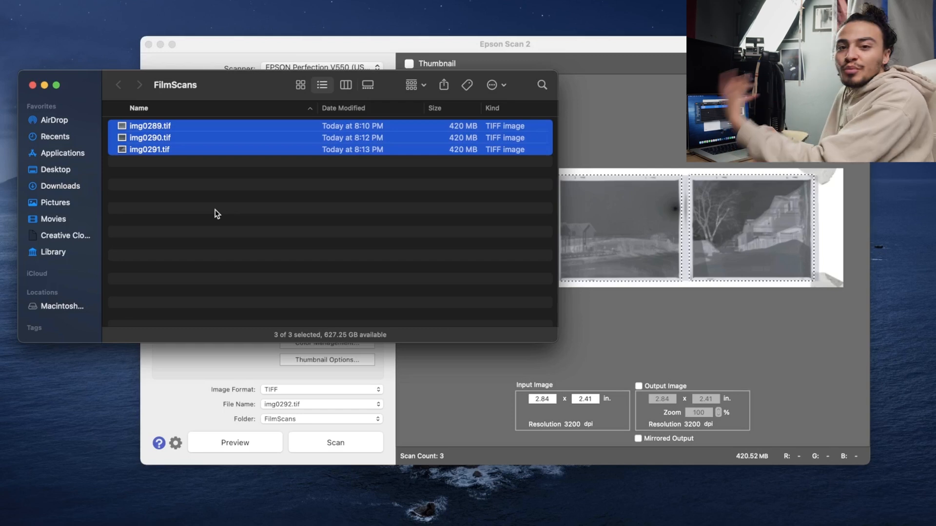
left_click_drag(194, 139, 880, 275)
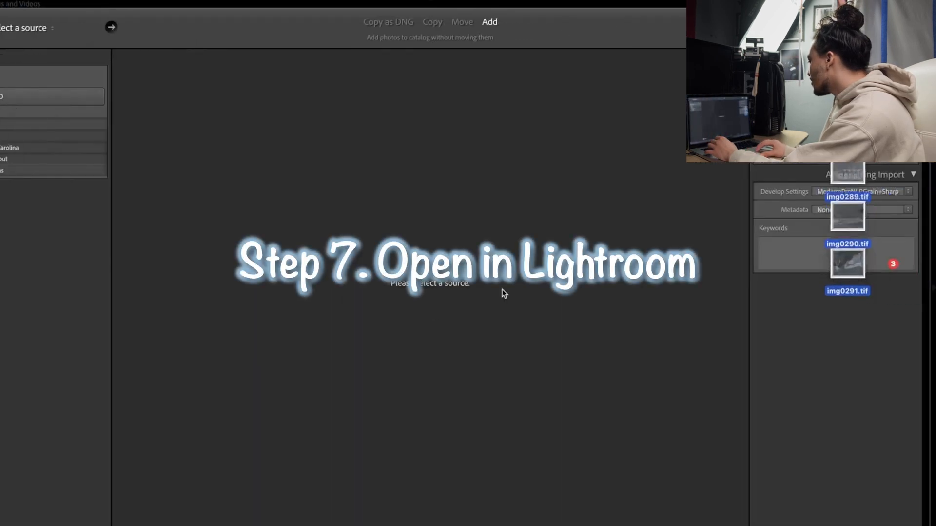
left_click_drag(846, 229, 423, 314)
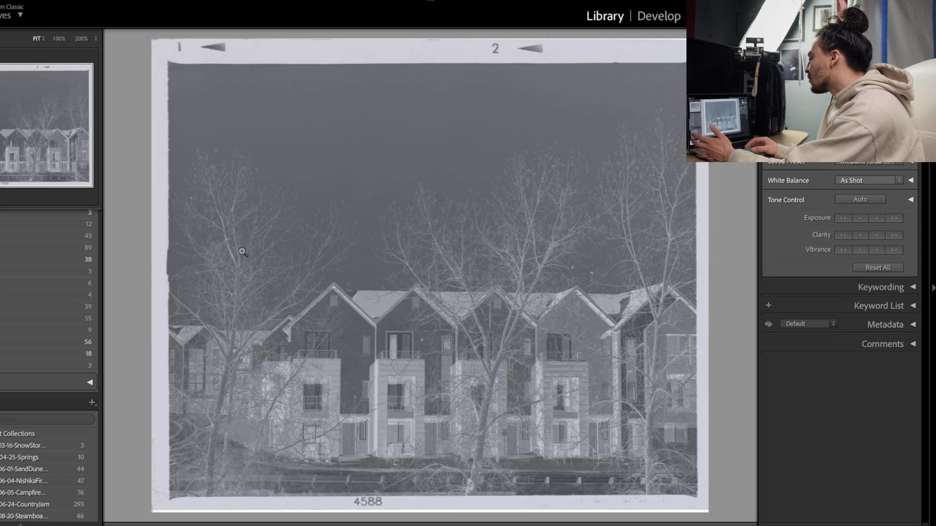
Crop the row-houses negative in the Develop module to exclude the film border on all sides.
left_click(666, 23)
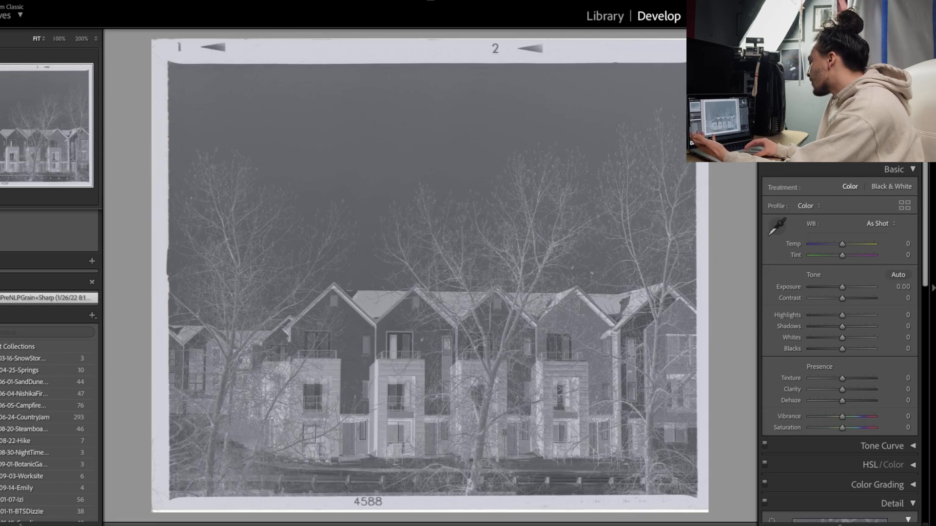
key("r")
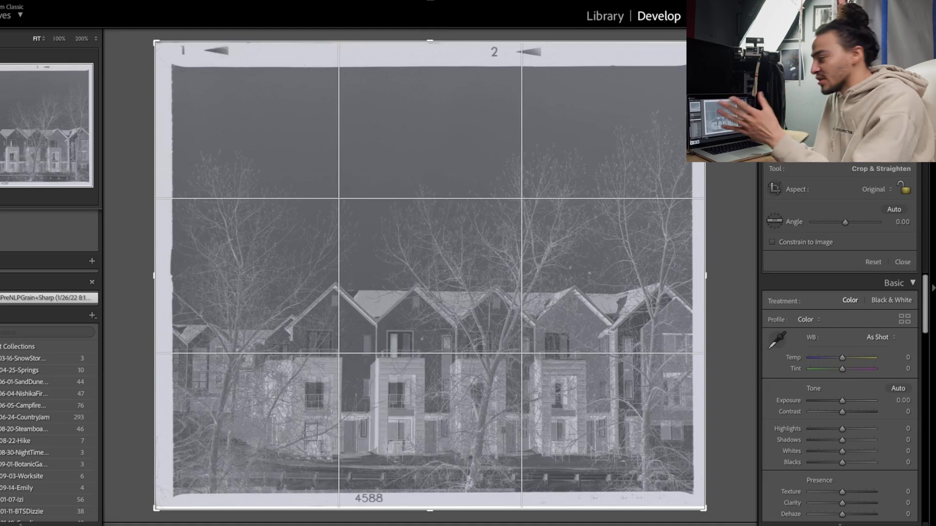
left_click_drag(705, 43, 693, 71)
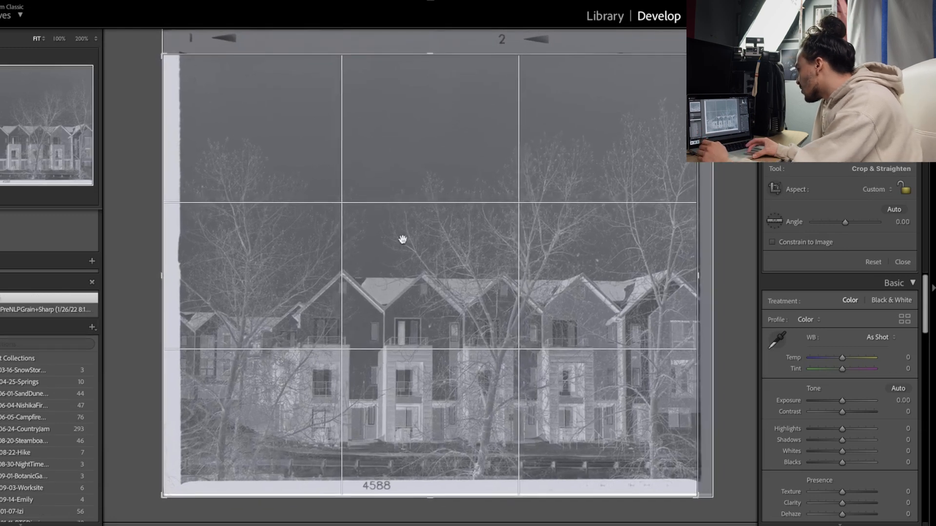
left_click_drag(165, 496, 178, 482)
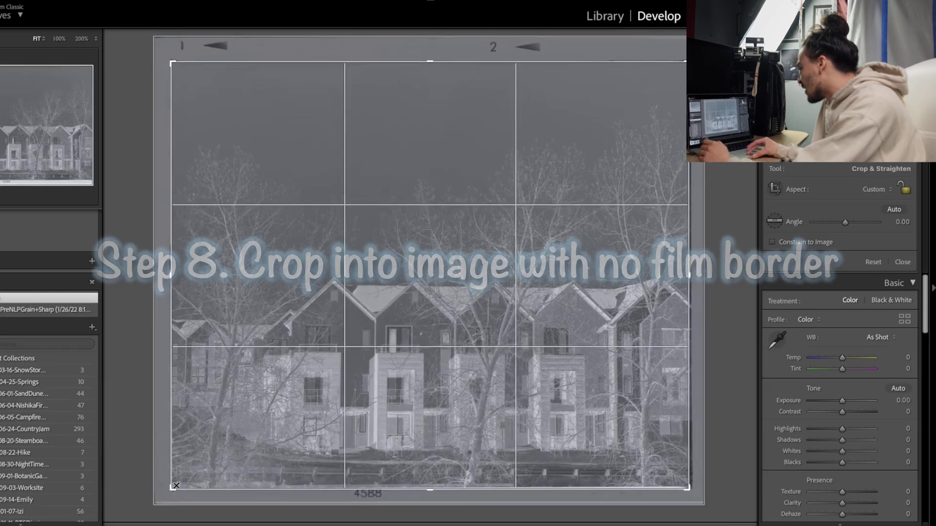
key("Return")
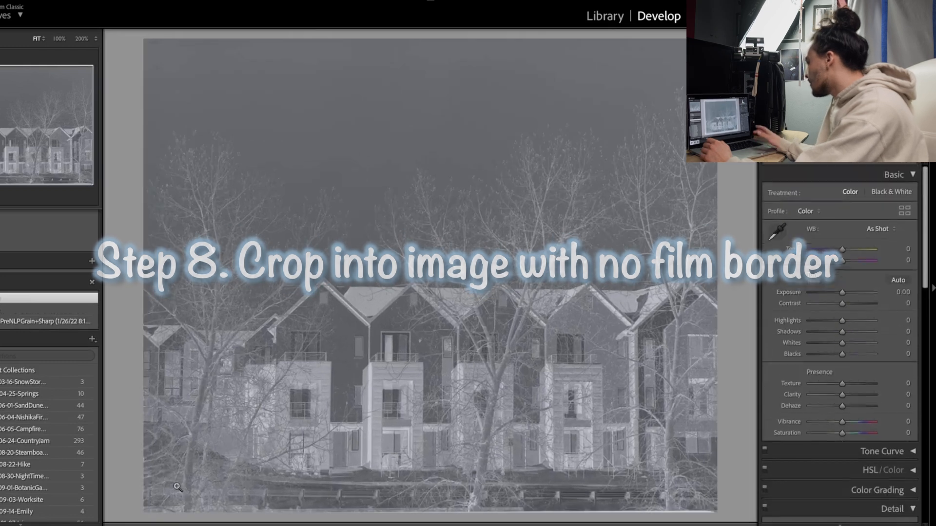
Convert the cropped negative in Negative Lab Pro with TIFF Scan as source, the B+W color model and a 5% border buffer.
key("ctrl+n")
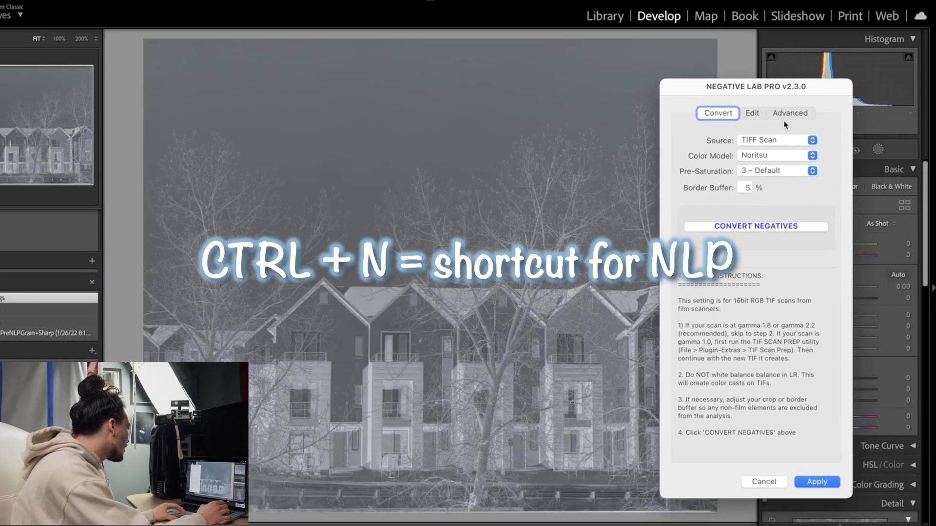
left_click(807, 140)
left_click(807, 141)
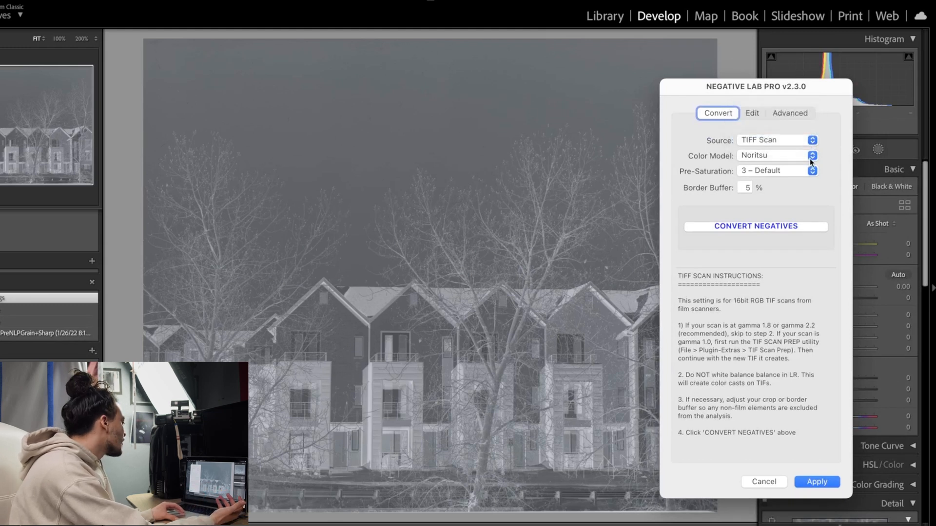
left_click(811, 159)
left_click(812, 169)
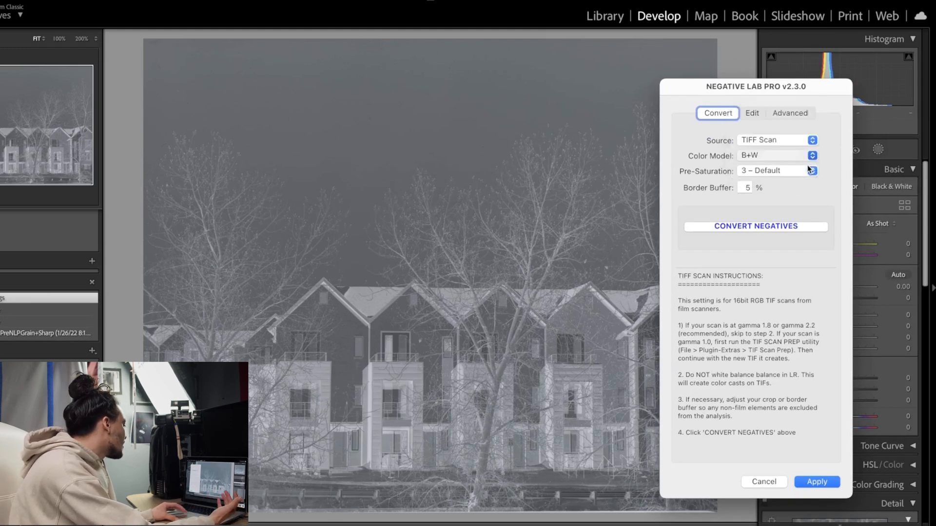
left_click(808, 159)
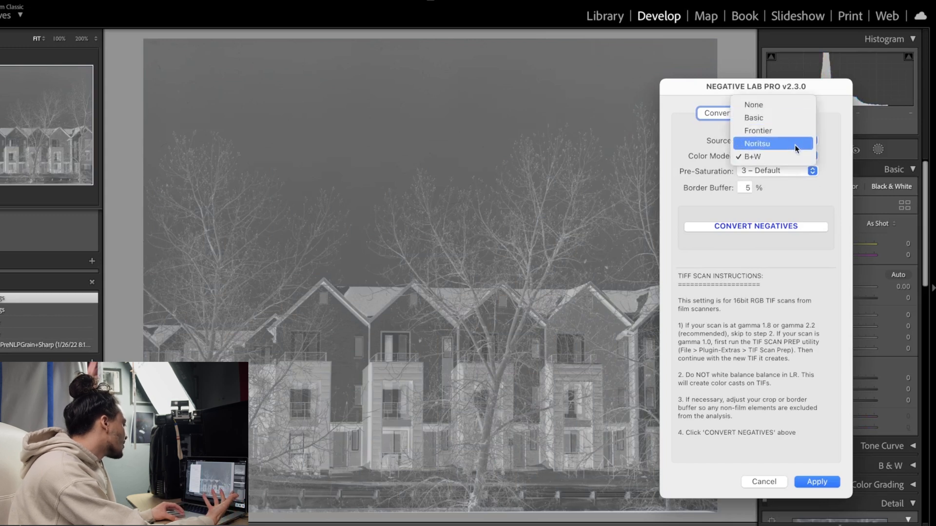
left_click(826, 143)
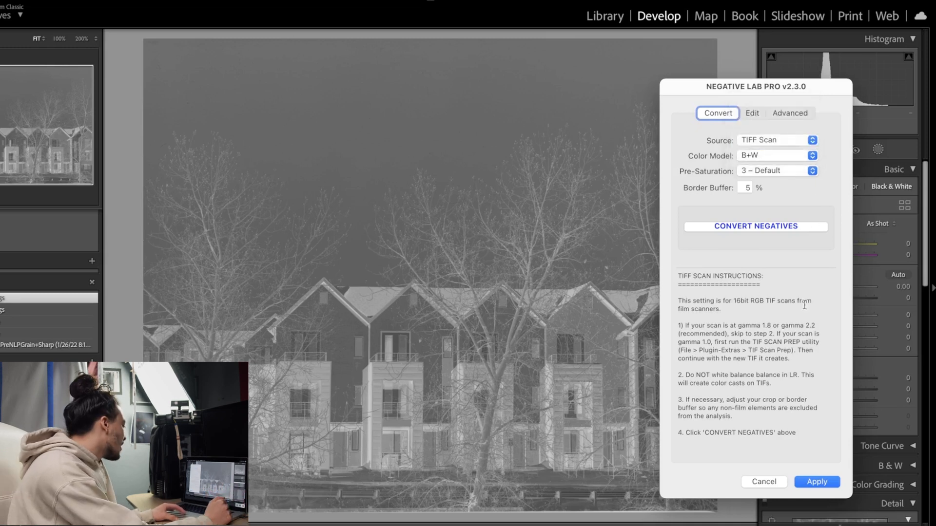
left_click(797, 227)
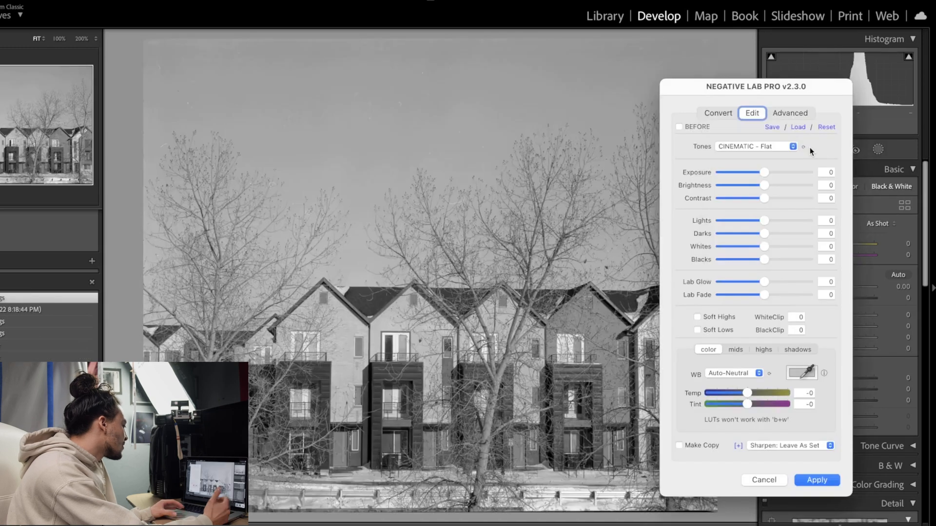
Apply the conversion with LINEAR - Gamma tones, Exposure -5, Contrast 2, Lights 6, Whites 14 and Blacks -5.
left_click_drag(793, 90, 886, 113)
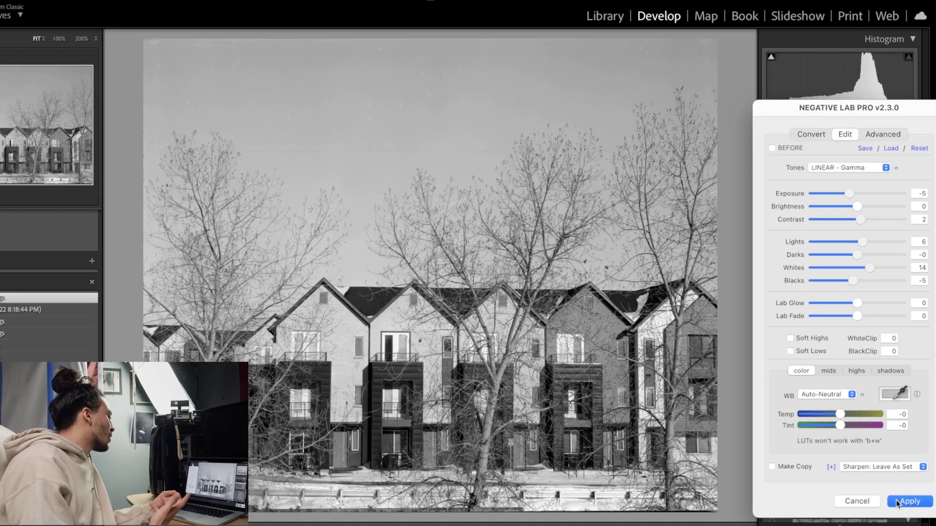
left_click(906, 501)
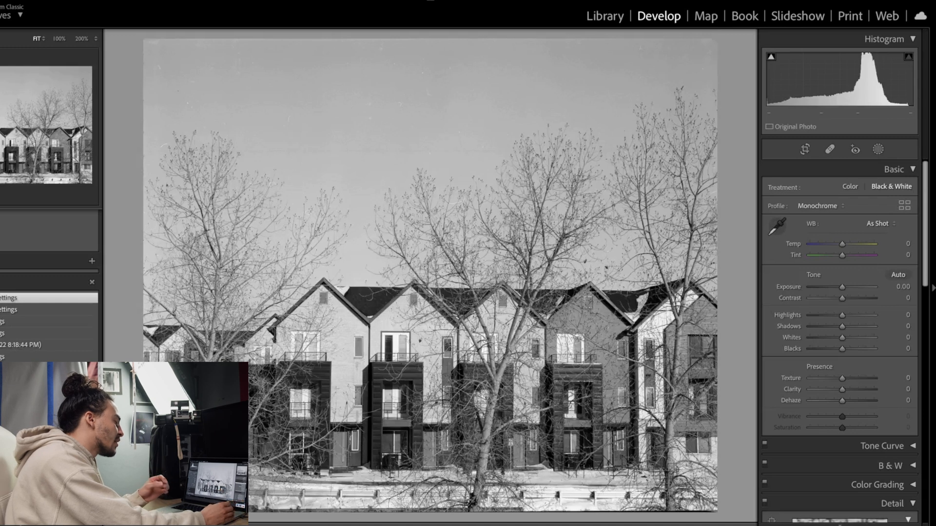
Crop the film border off the two remaining negatives and convert both in Negative Lab Pro with TIFF Scan source, B+W color model and 5% border buffer.
key("Right")
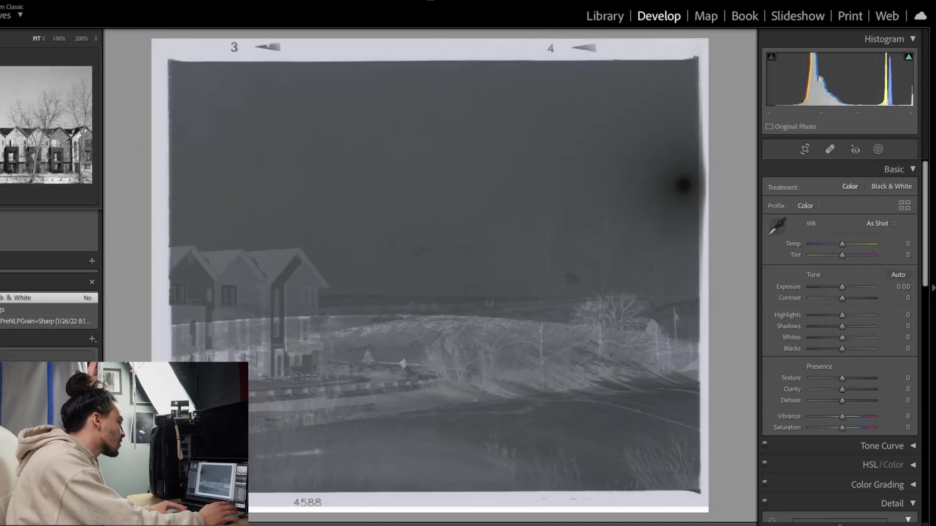
left_click(804, 150)
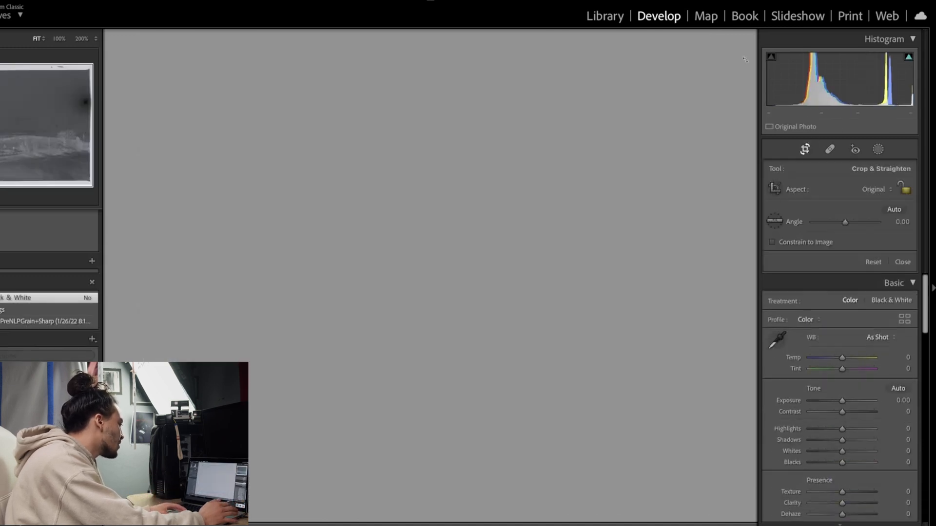
left_click_drag(704, 44, 704, 51)
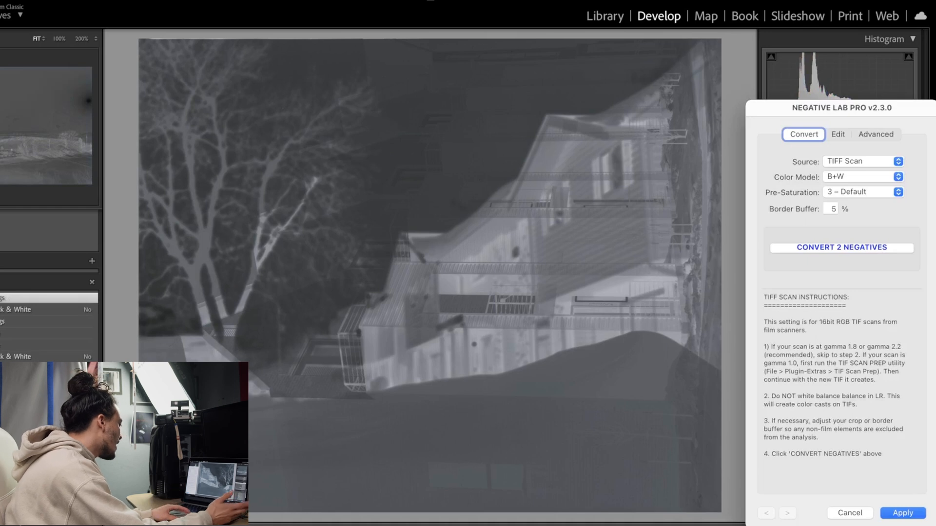
left_click(863, 248)
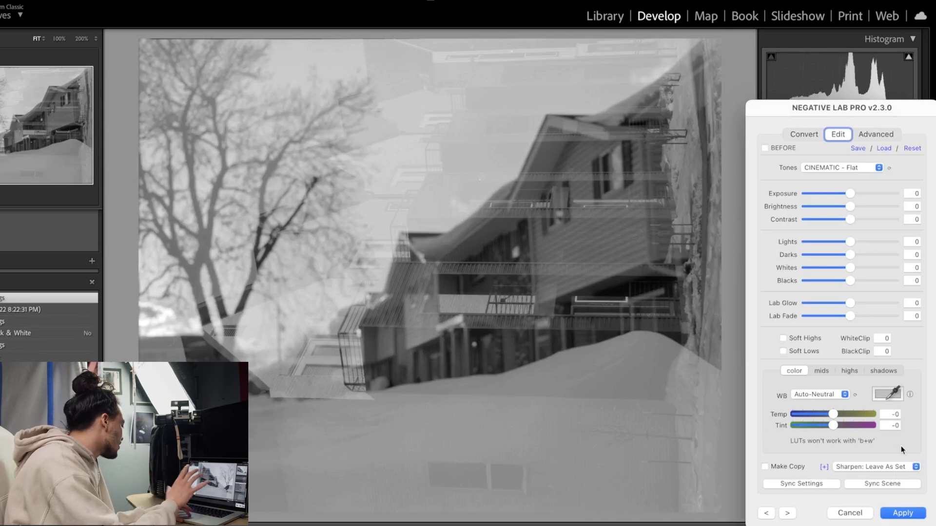
left_click(896, 515)
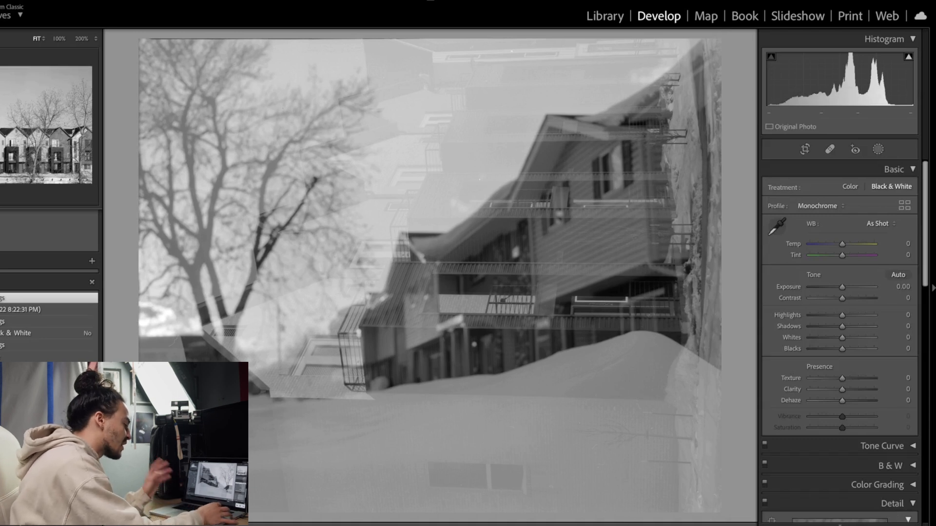
Sync the row-houses photo's Negative Lab Pro edit settings, with LINEAR - Gamma tones, to the other two converted photos.
key("ctrl+n")
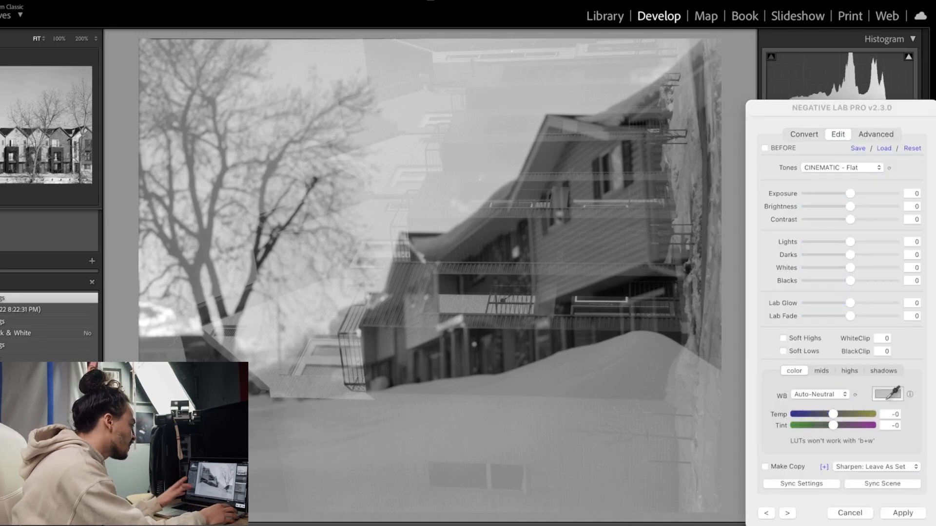
left_click(786, 514)
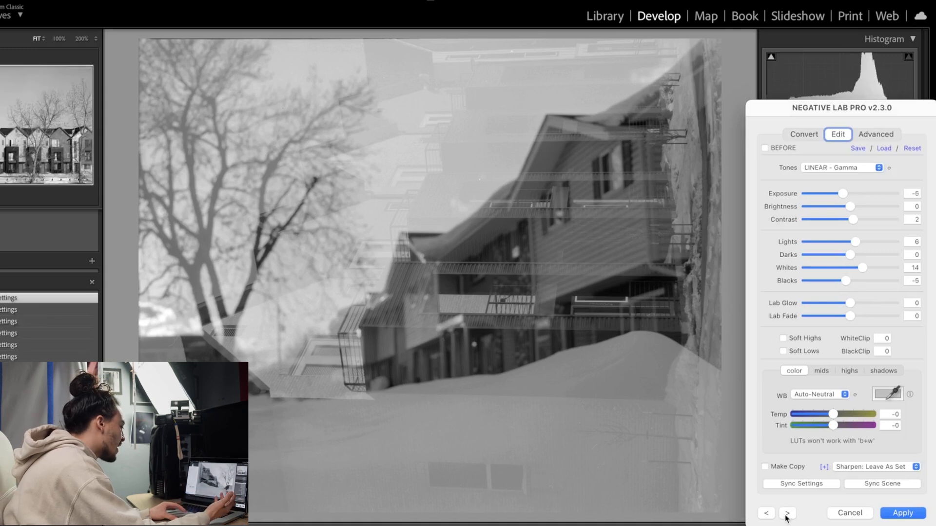
left_click(879, 167)
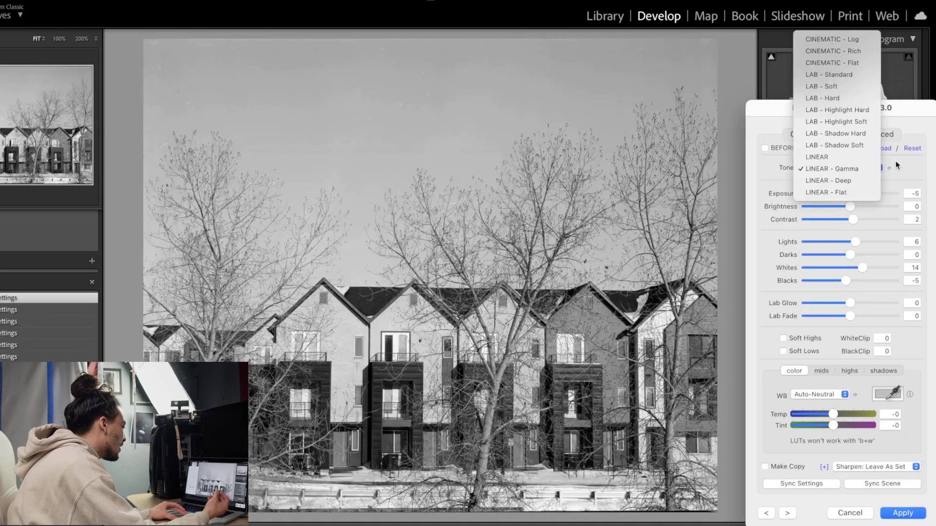
left_click(898, 165)
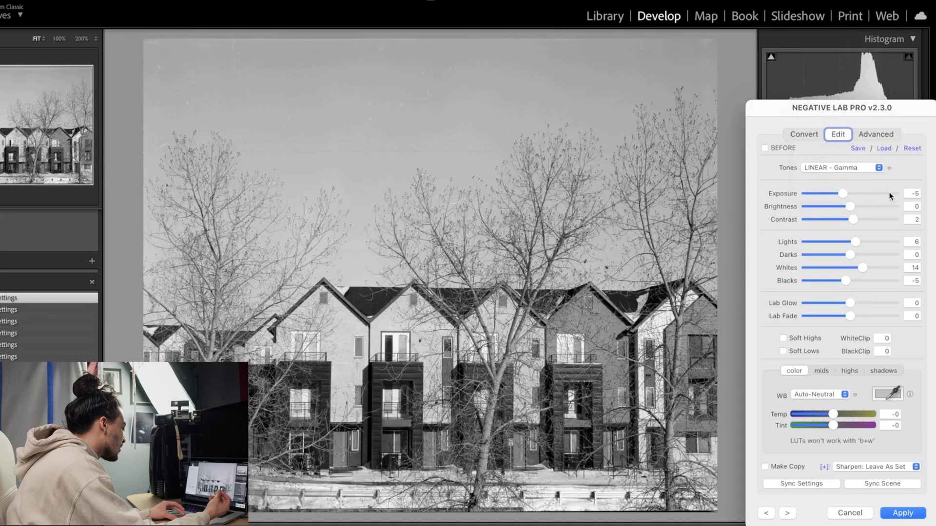
left_click(819, 484)
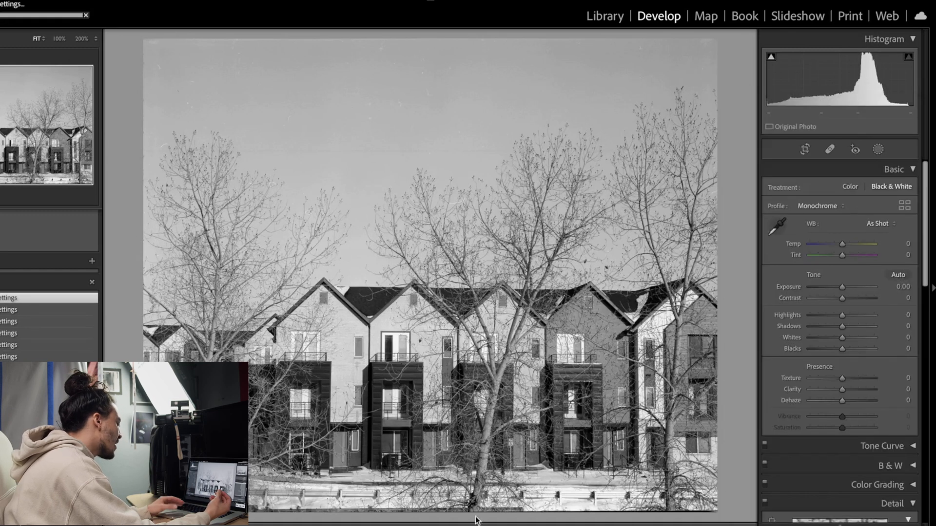
key("Right")
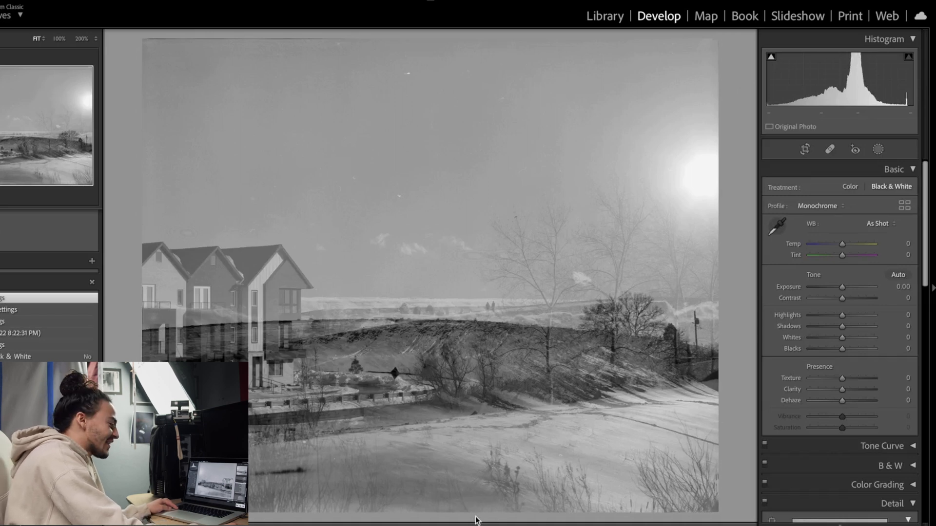
Reset the crop of the multiple-exposure photo with the large tree and snowbank to the full scan including the film border.
key("Left")
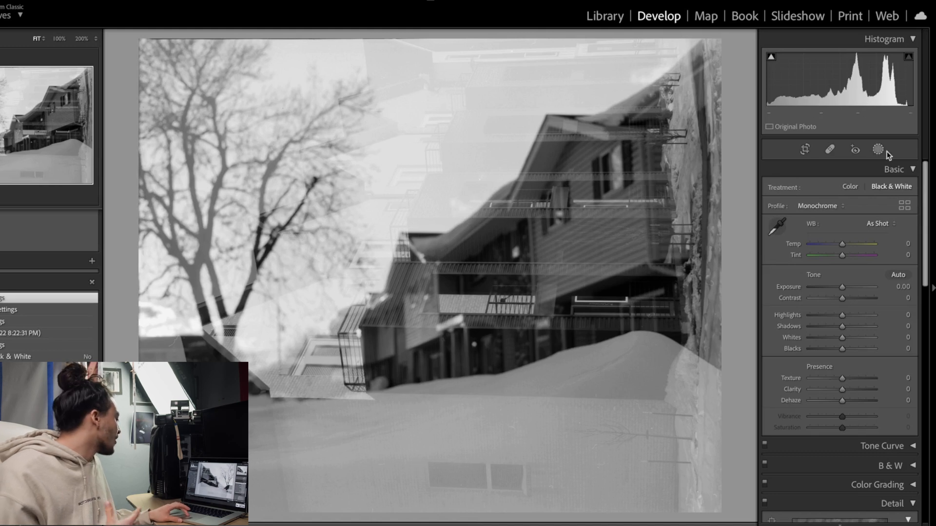
left_click(805, 149)
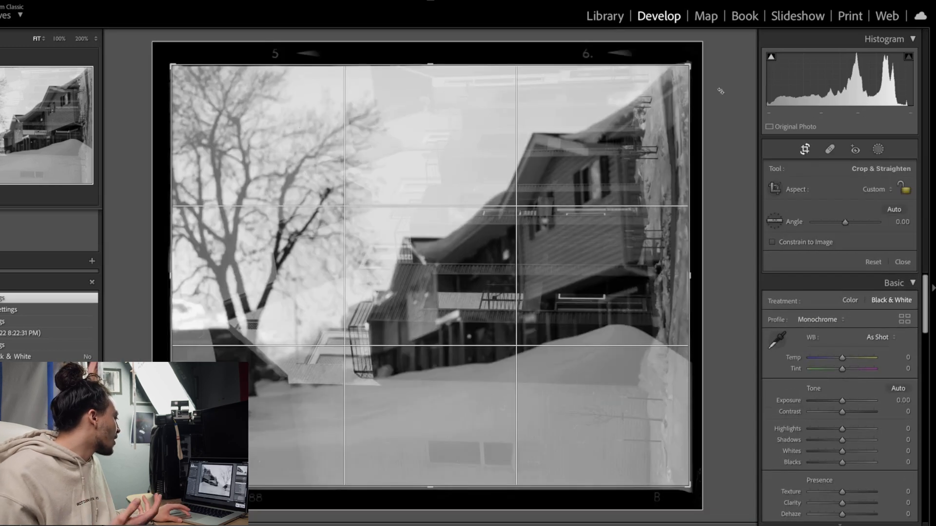
left_click(871, 262)
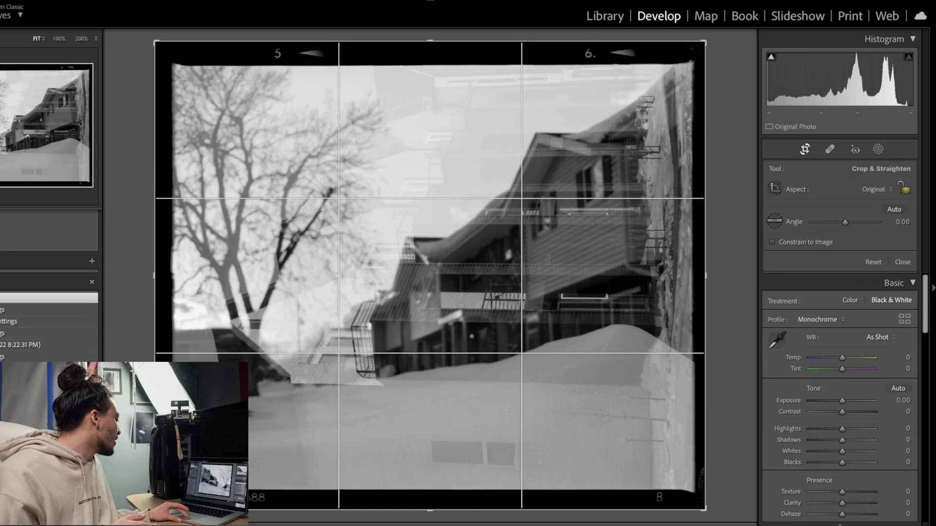
left_click(902, 262)
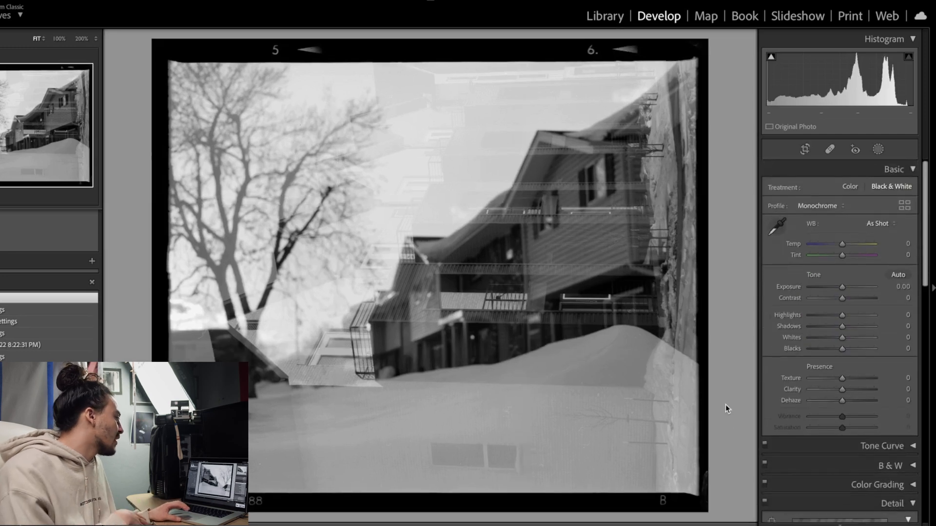